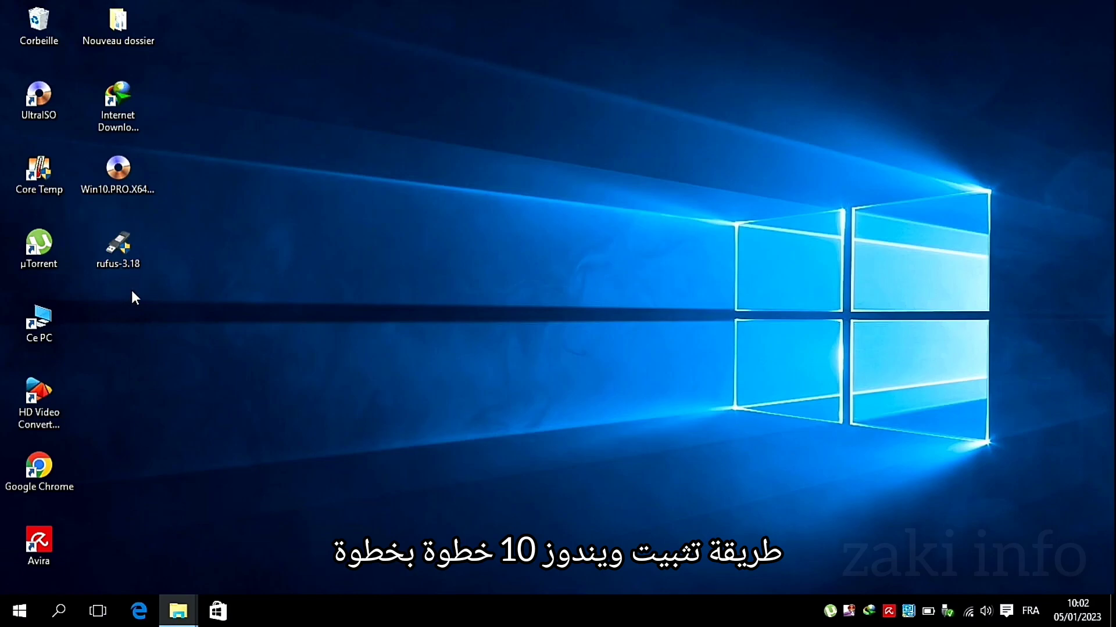
Check the USB FLACHE (F:) drive in Ce PC, then close the window
double_click(53, 323)
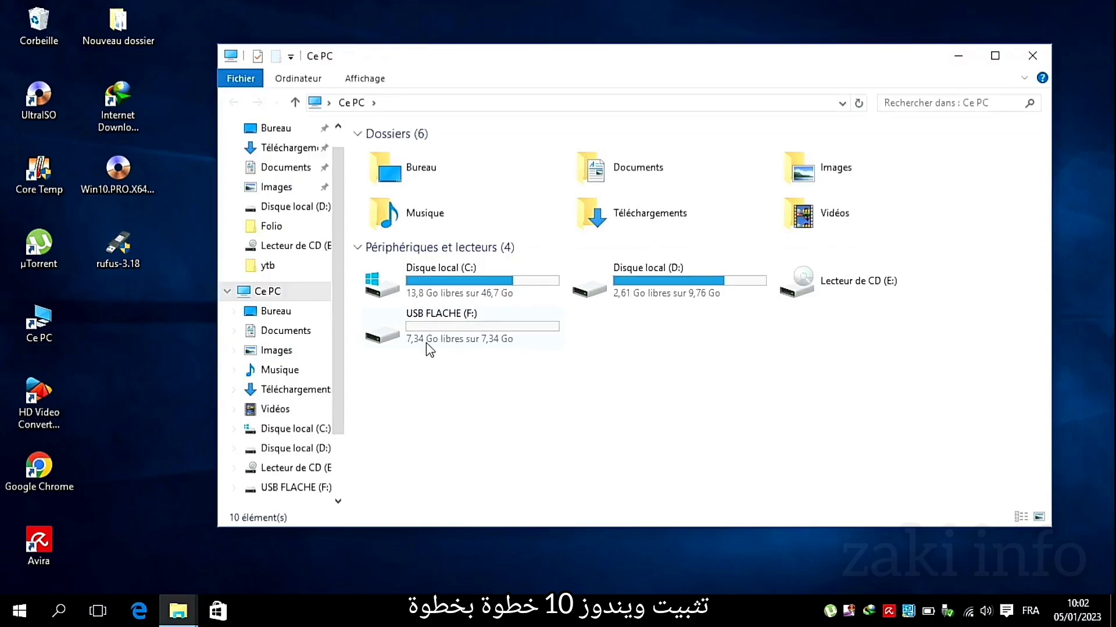
click(458, 340)
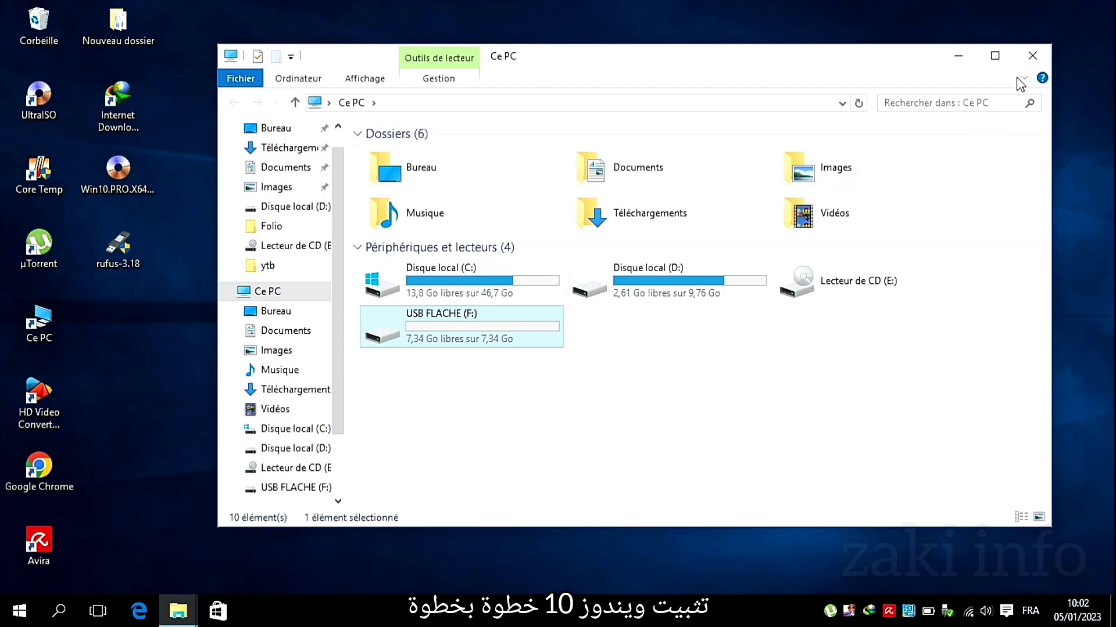
click(1031, 55)
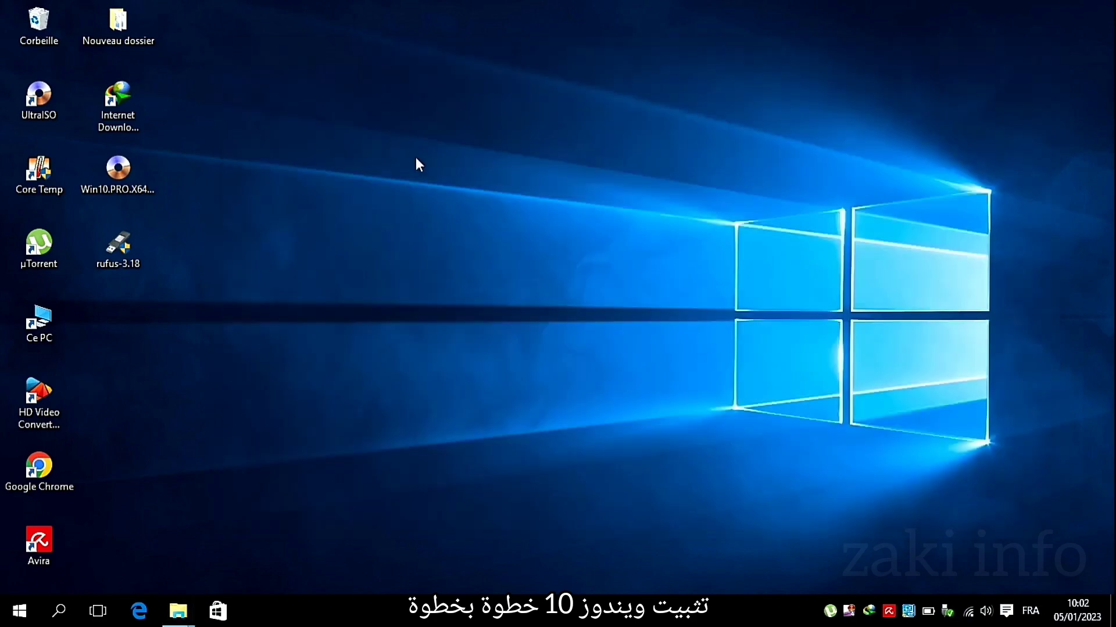
Launch Rufus 3.18 and choose USB FLACHE (F:) as the device
double_click(131, 247)
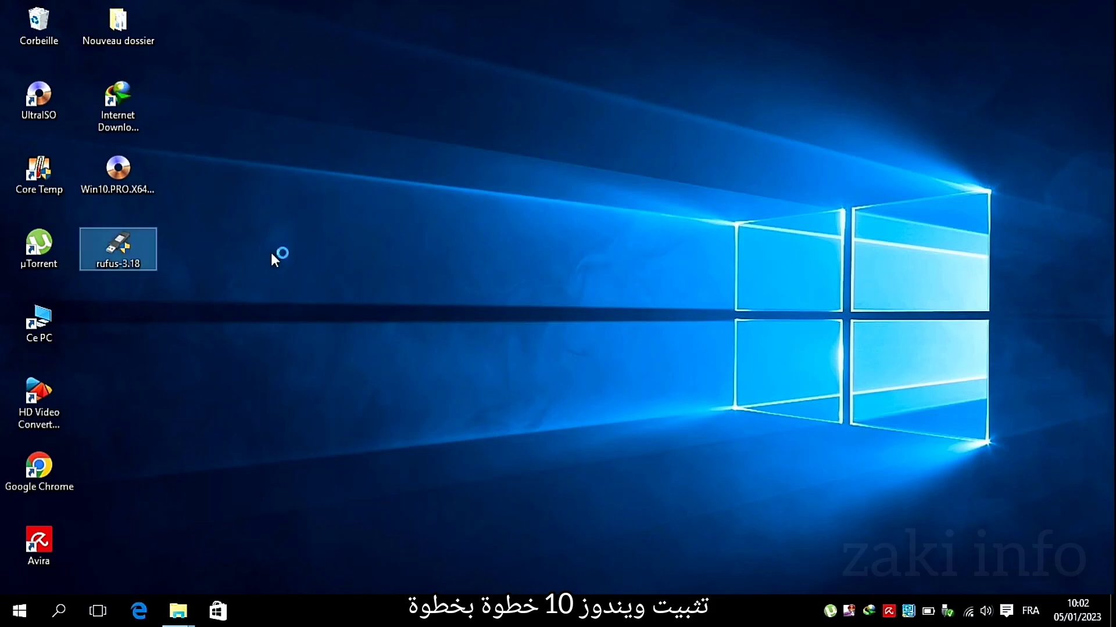
click(648, 334)
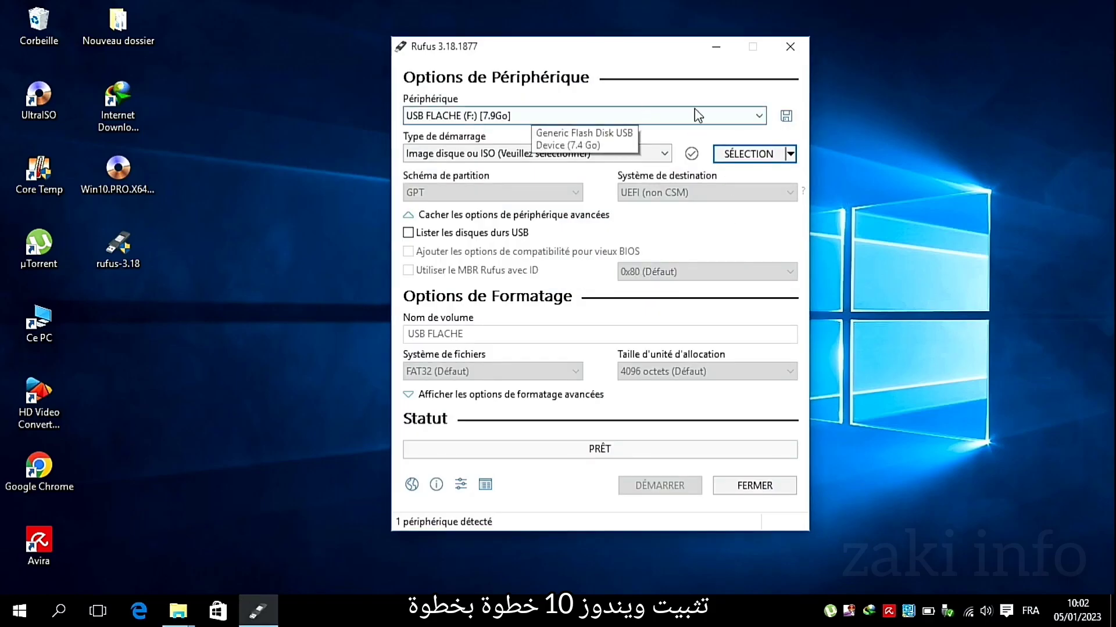
click(735, 115)
click(734, 115)
Load the Win10.PRO.X64.MULTi-6.Sep2015 ISO from the desktop as the boot image
click(731, 162)
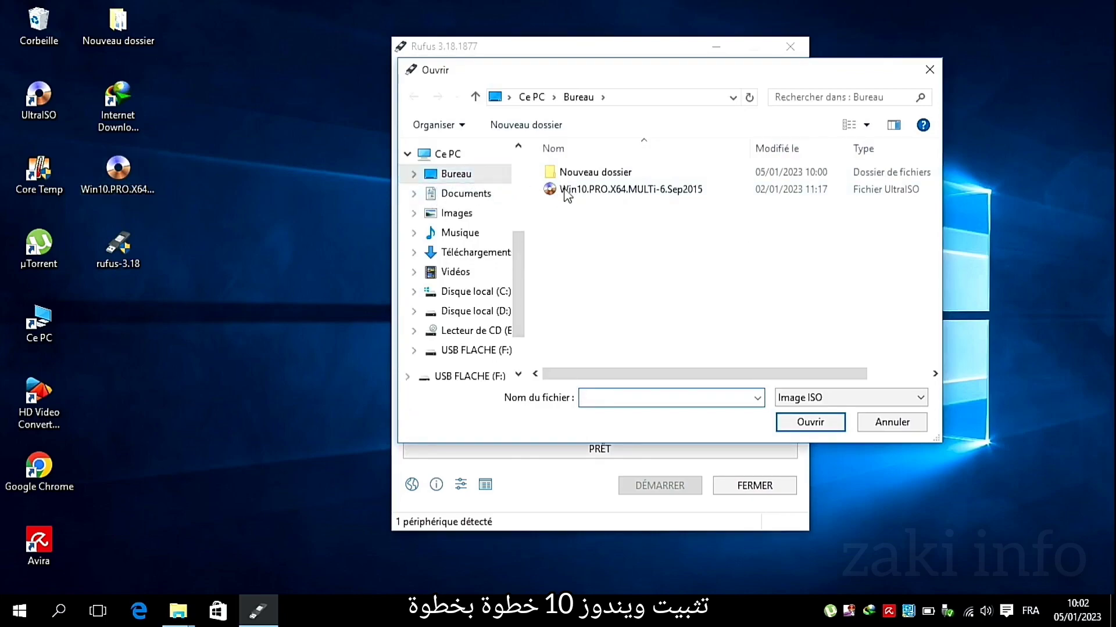
click(599, 195)
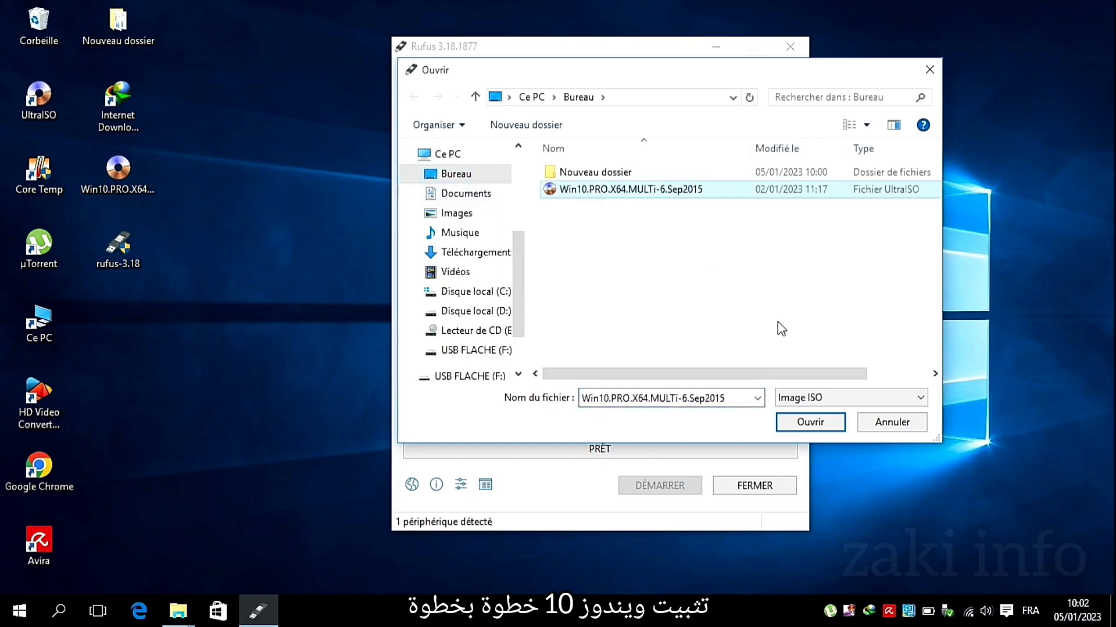
click(811, 422)
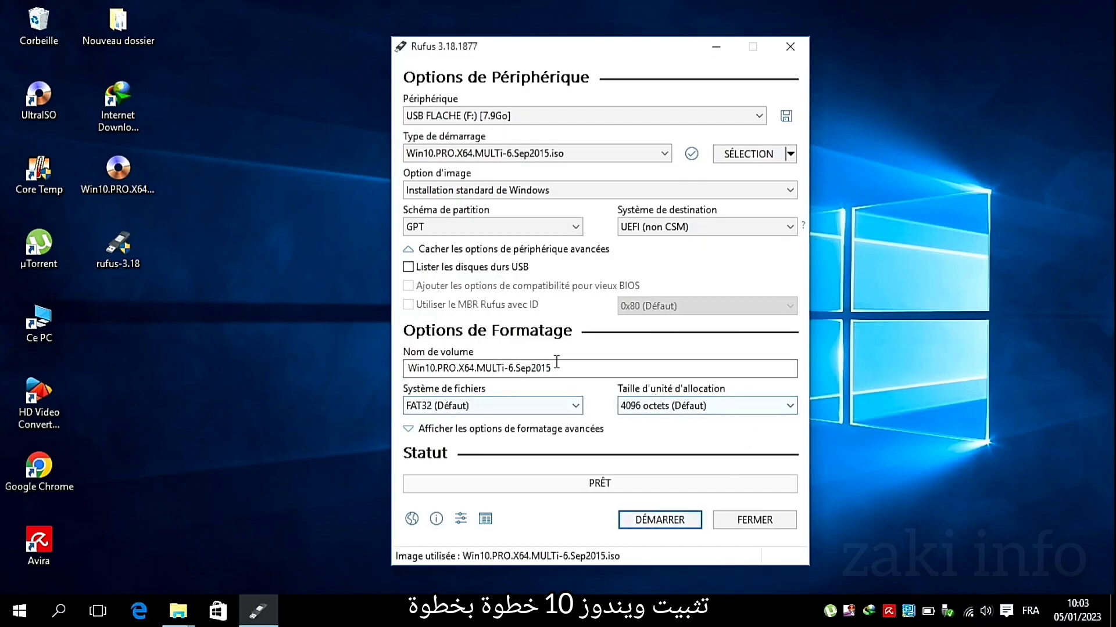
Start writing the Windows 10 image to the USB drive with the GPT, UEFI and FAT32 settings, and confirm the operation
click(603, 465)
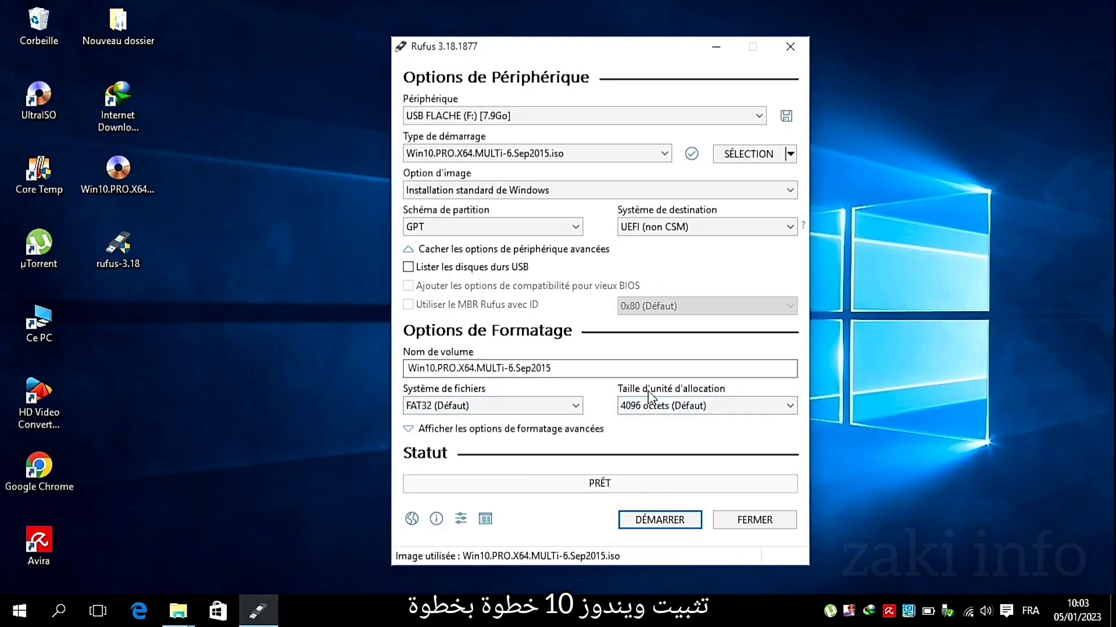
click(661, 522)
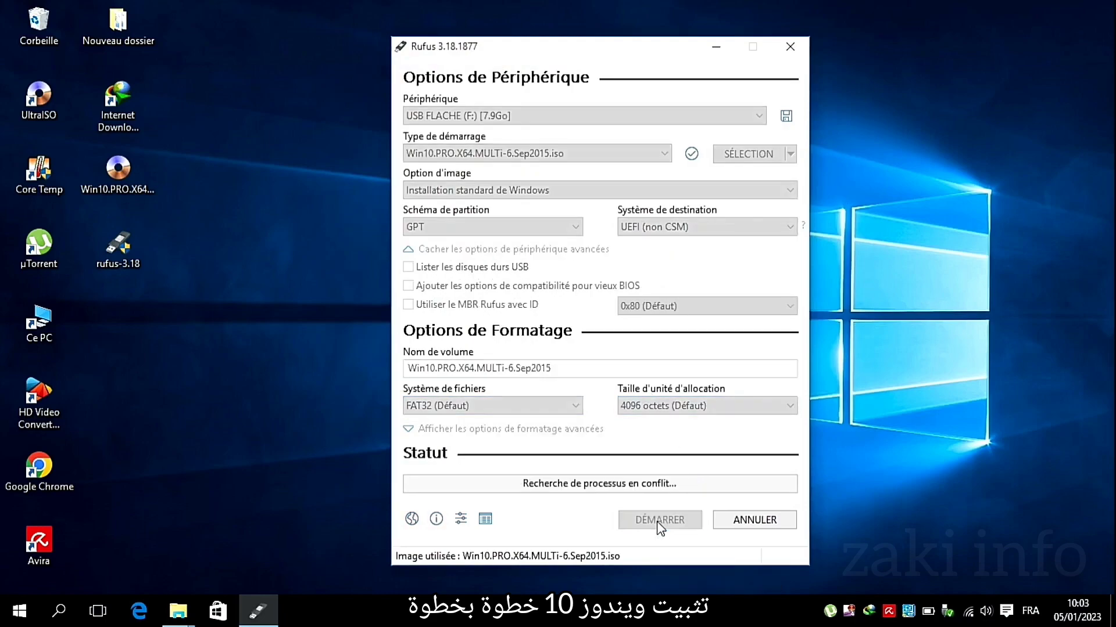
click(626, 377)
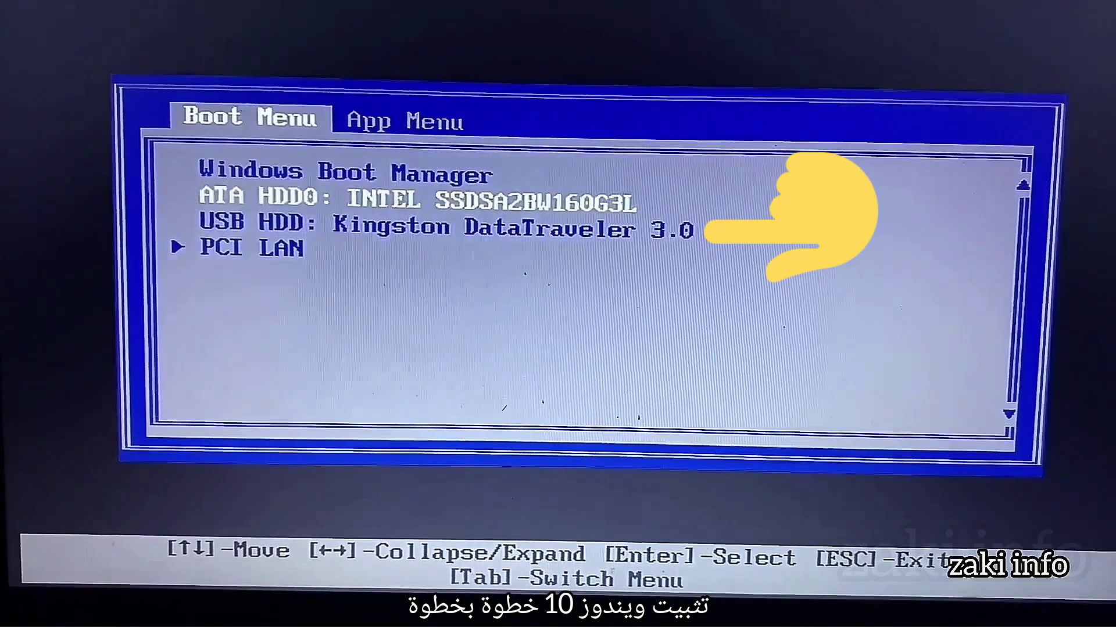
Boot from the Kingston DataTraveler 3.0 USB drive and continue Windows setup with Français (France) language and format and the Français keyboard
key(Down)
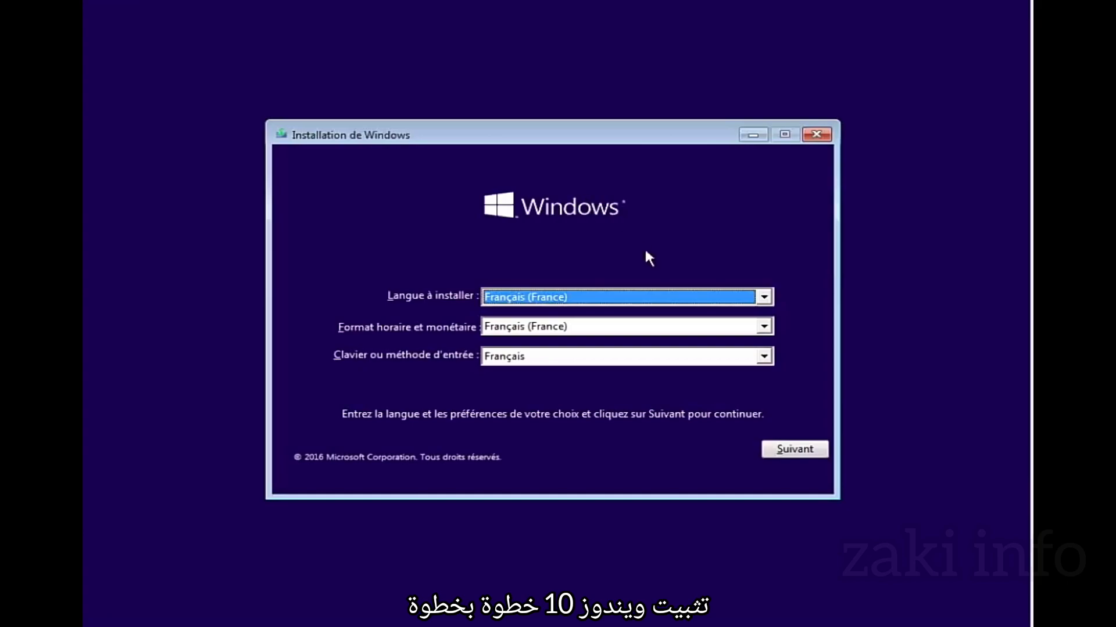
click(659, 303)
click(659, 303)
click(627, 329)
click(628, 329)
click(657, 359)
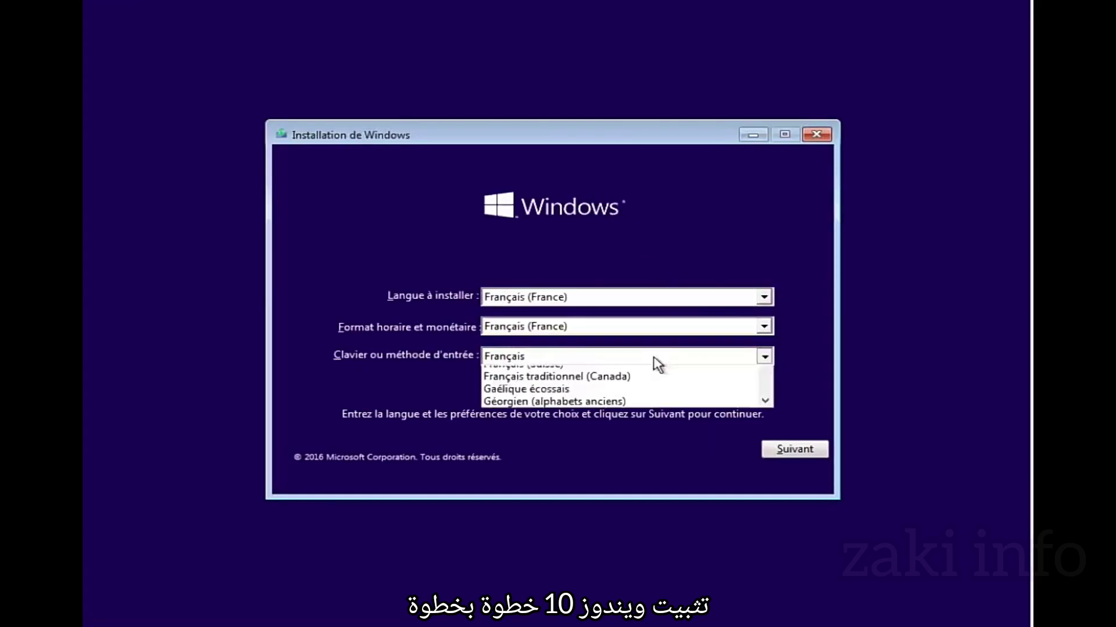
click(653, 359)
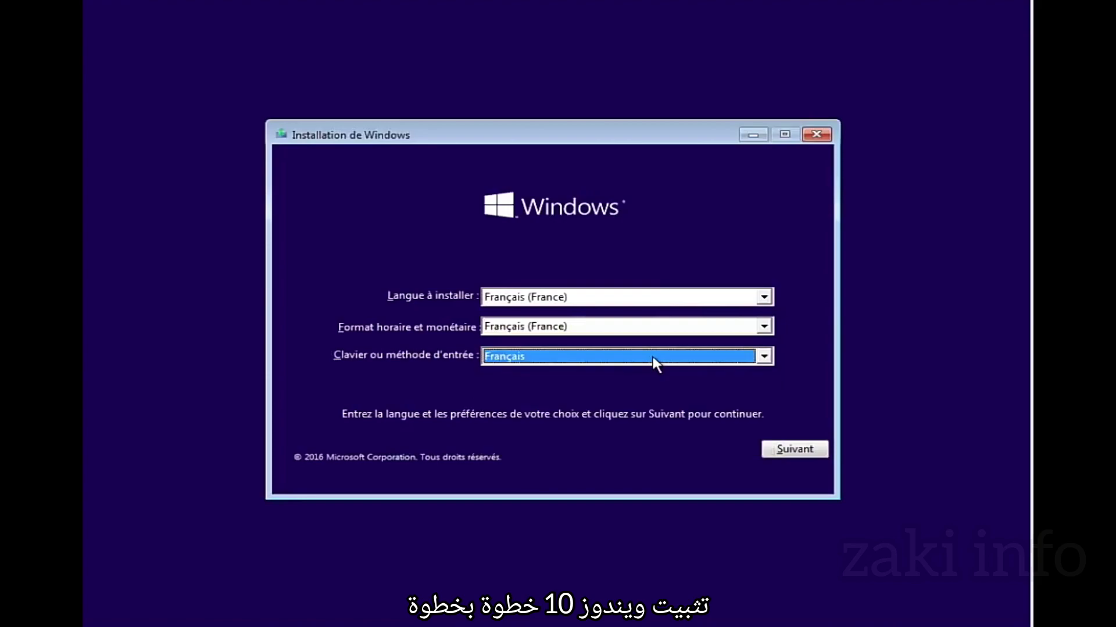
click(795, 451)
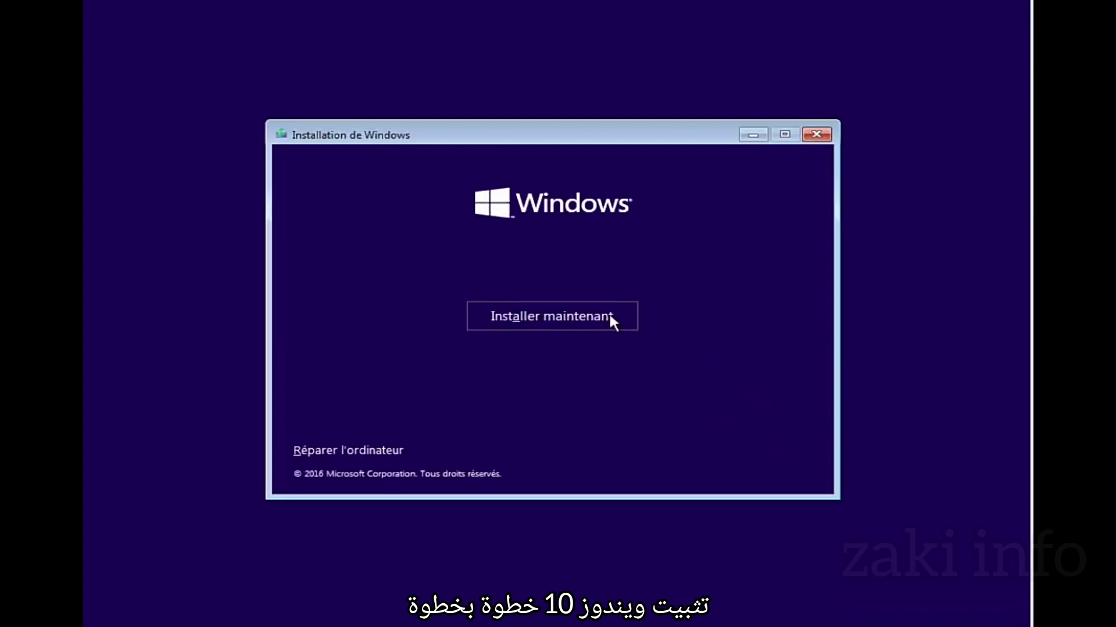
Start the installation without a product key and choose the Windows 10 Professionnel x64 edition
click(574, 319)
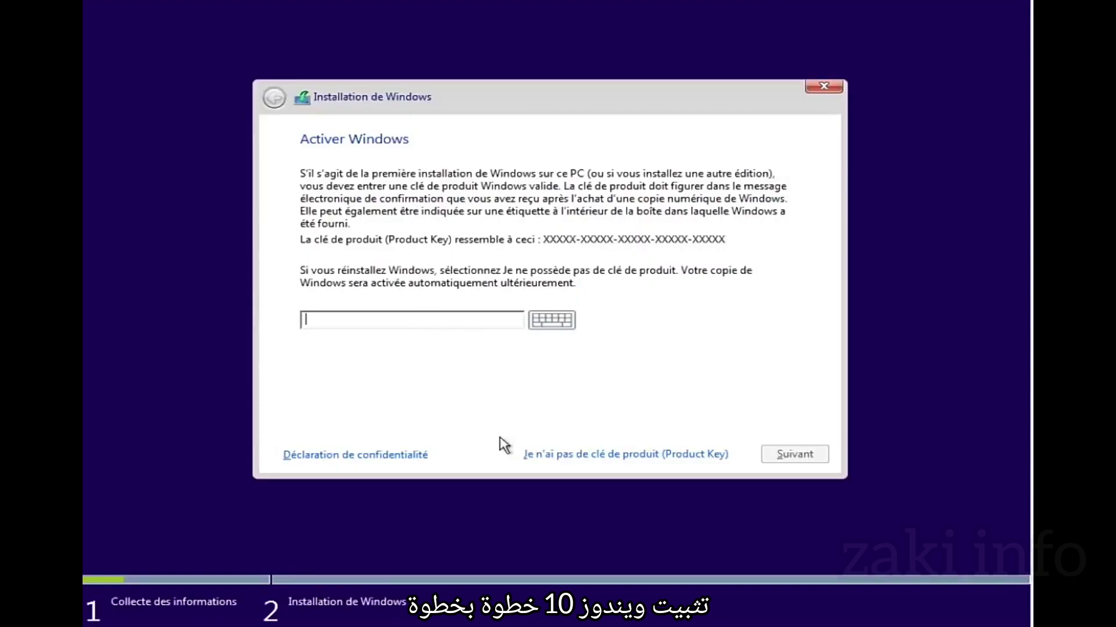
click(608, 455)
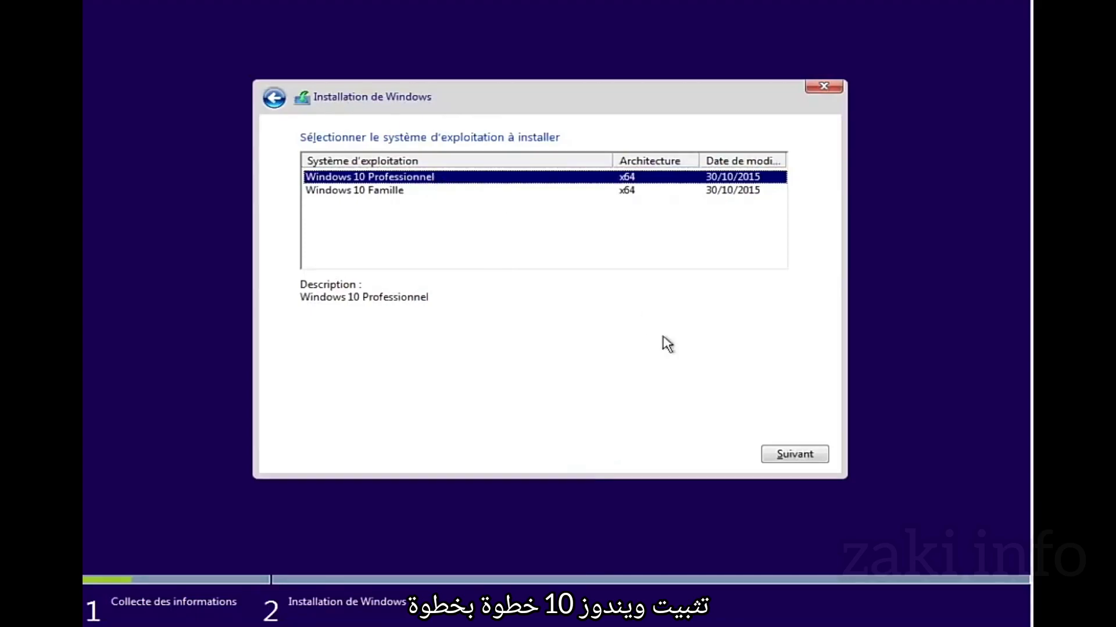
click(806, 460)
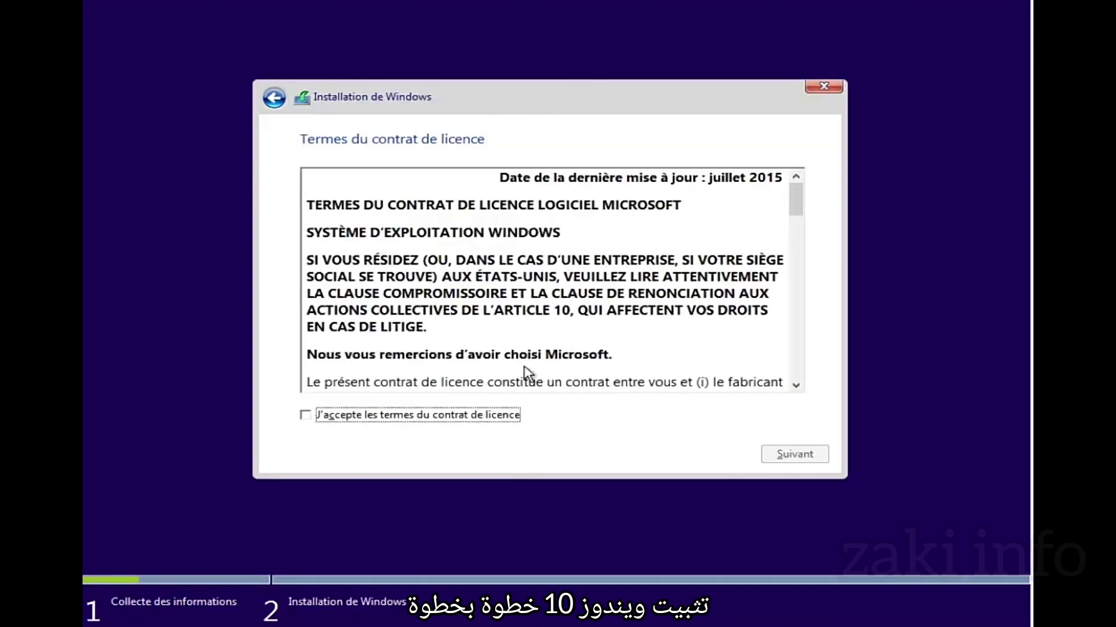
Accept the licence terms and choose the custom installation that installs only Windows
click(382, 416)
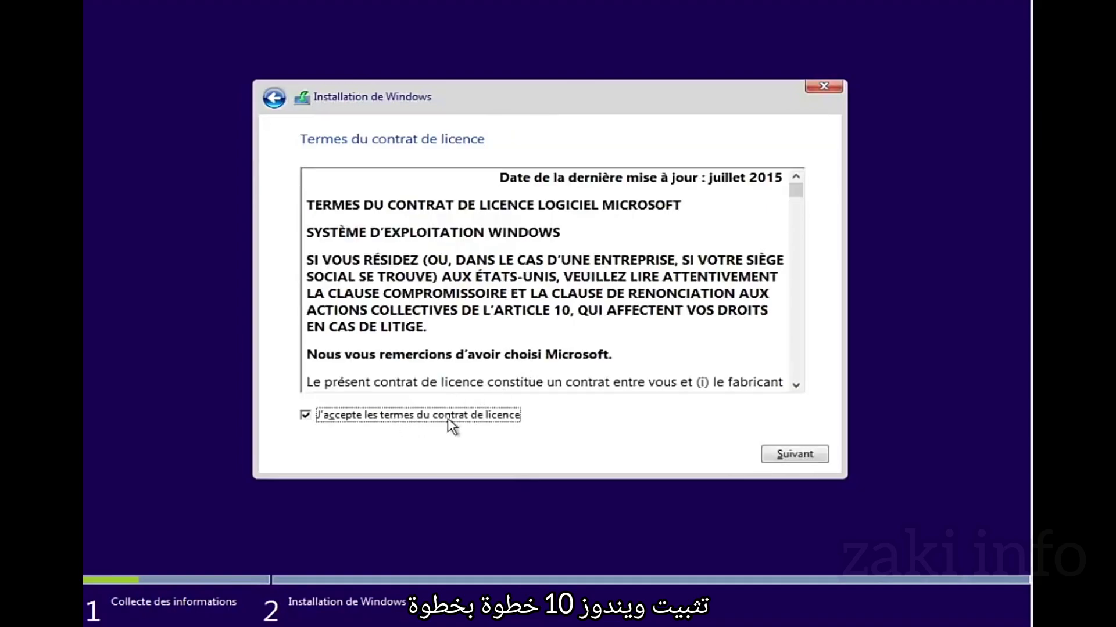
click(794, 454)
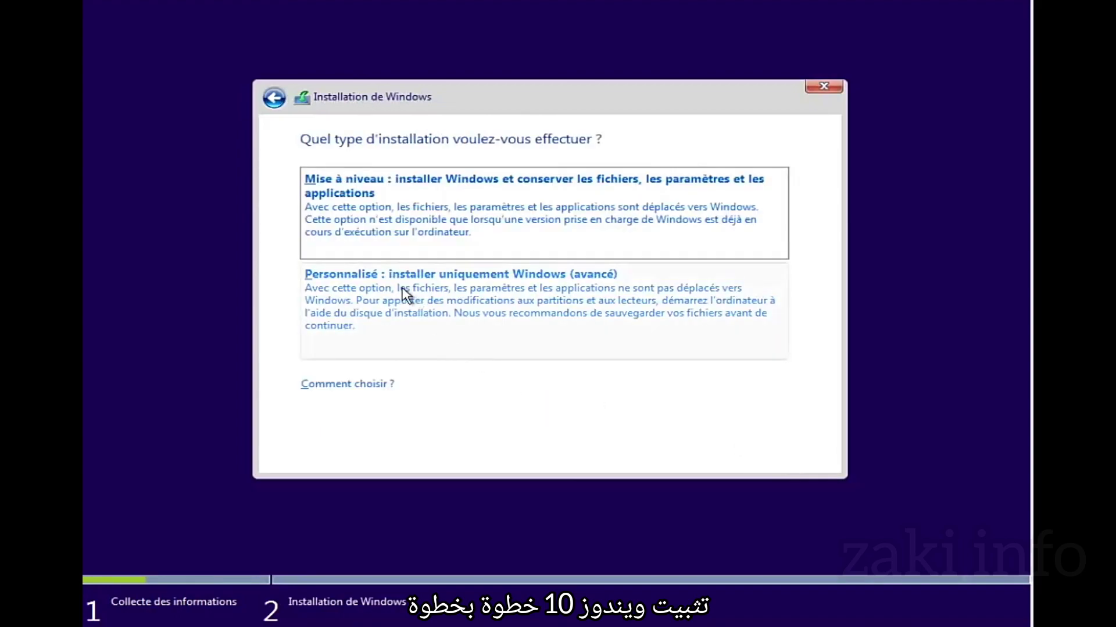
click(501, 300)
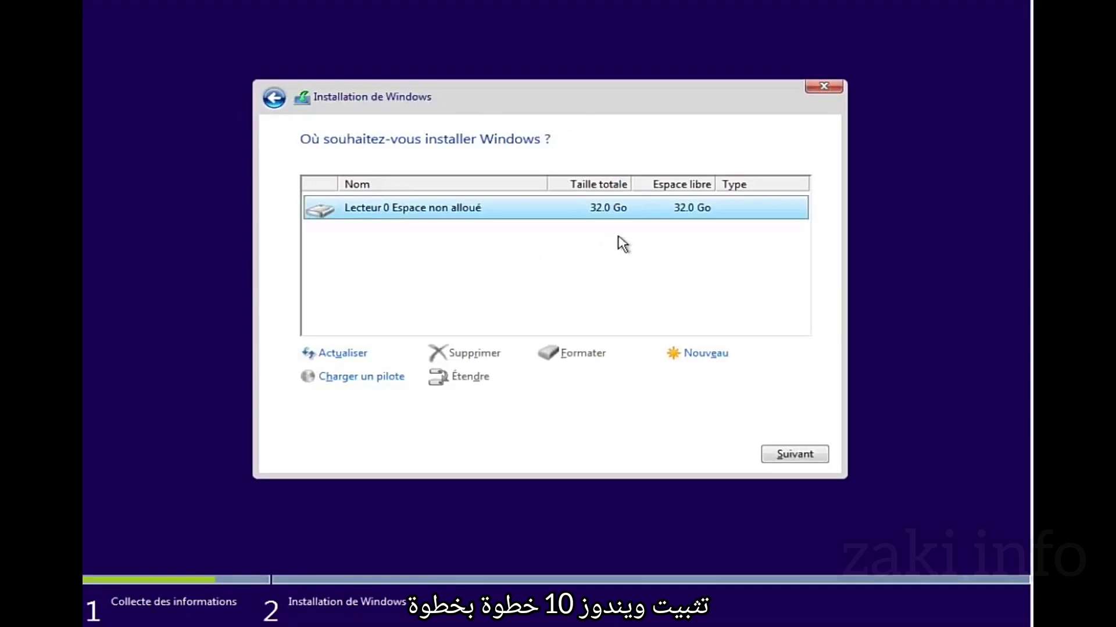
Create a partition from the unallocated space on Lecteur 0, allowing the extra system partitions, and install Windows on Partition 2
click(692, 358)
click(728, 380)
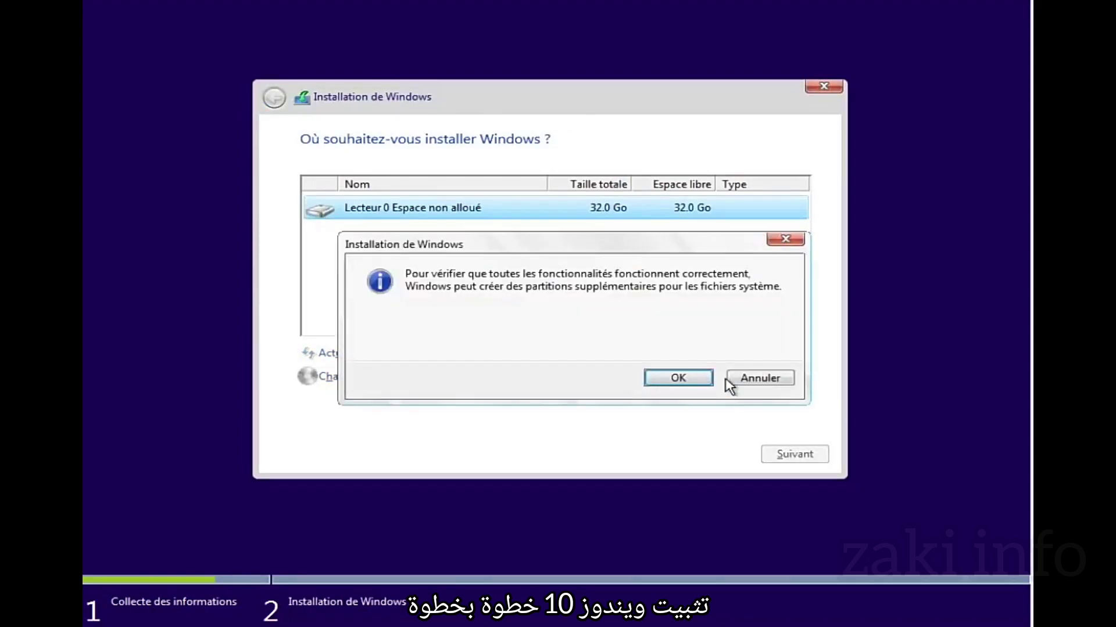
click(679, 379)
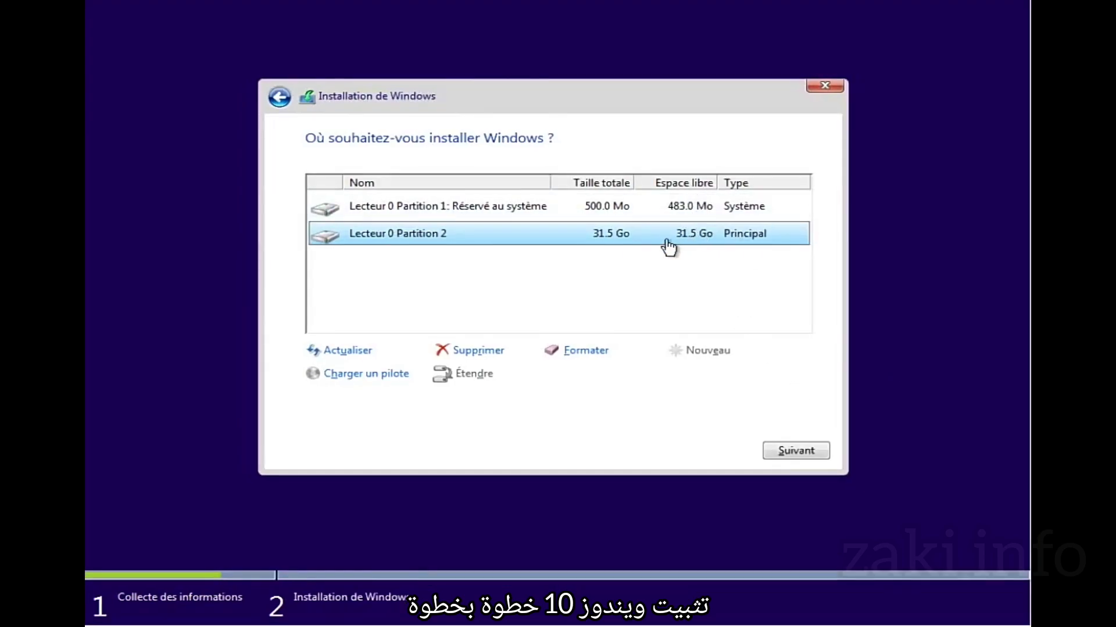
click(791, 459)
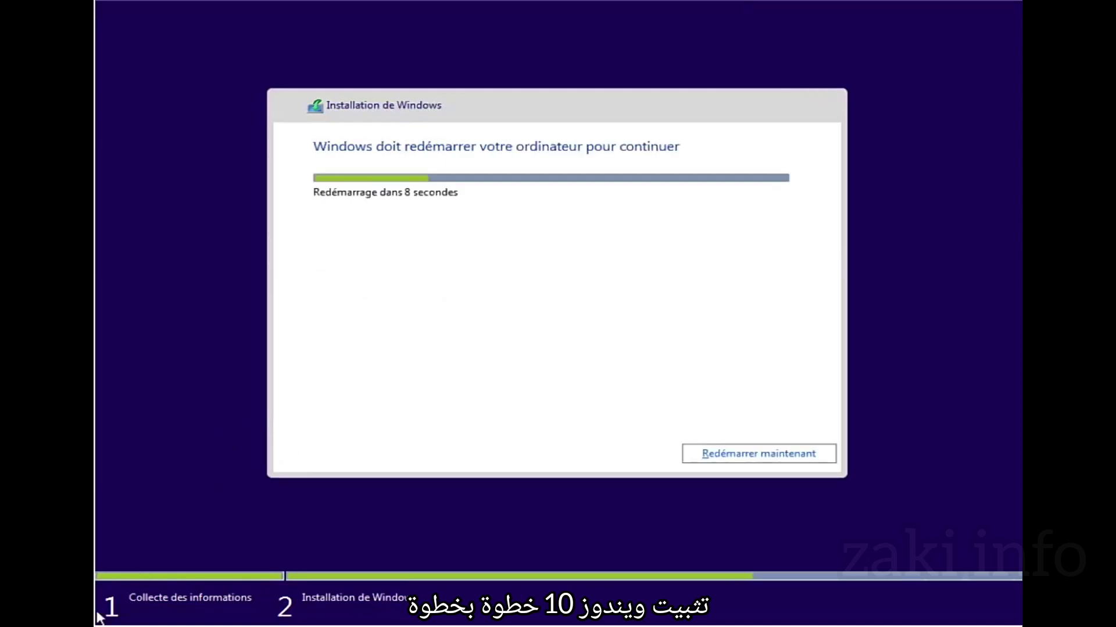
Restart the computer immediately and accept the express settings for the new Windows installation
click(768, 459)
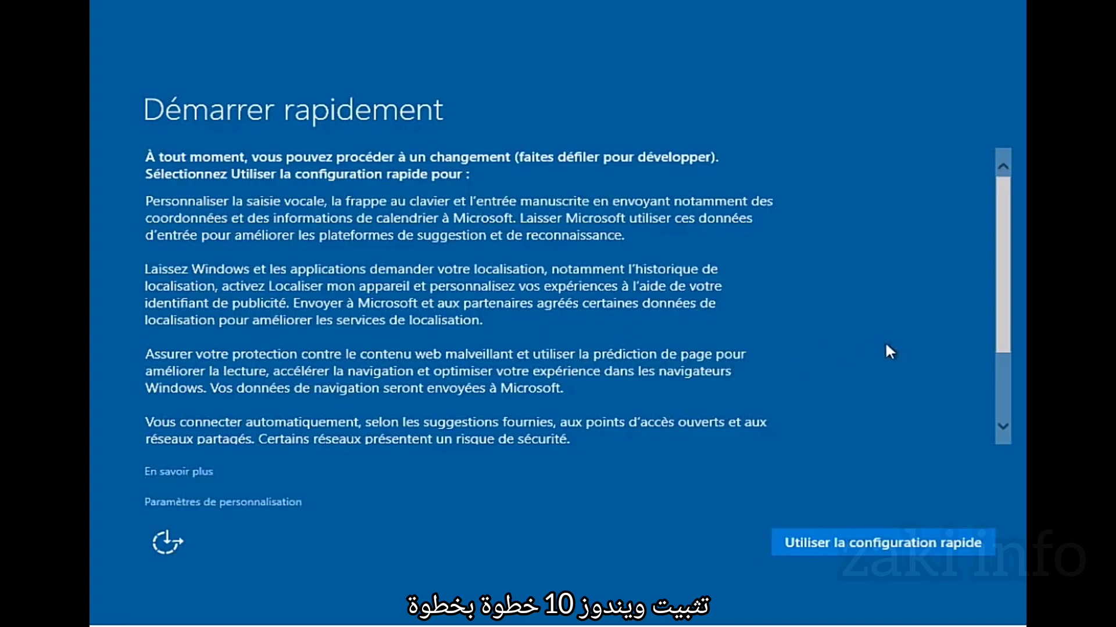
drag(1002, 232, 1005, 160)
click(893, 535)
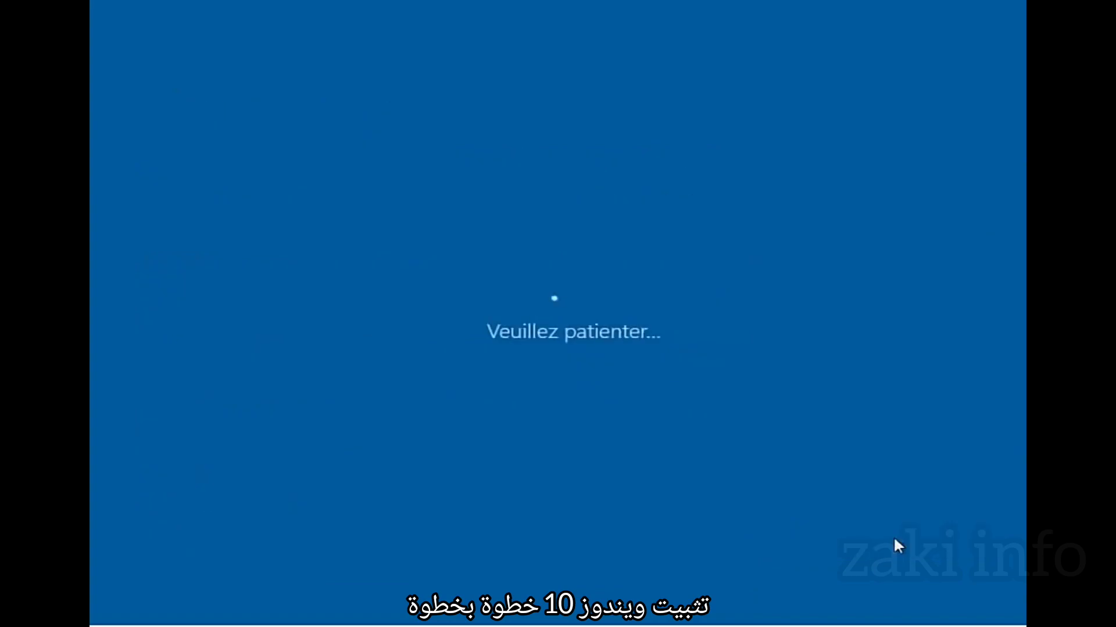